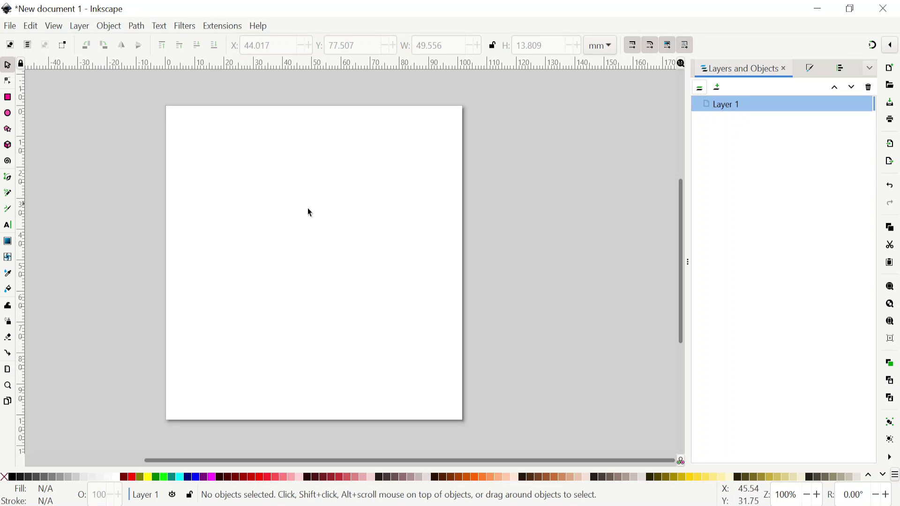
Check the existing colour palette list at the bottom-right of the swatch bar.
click(896, 475)
click(570, 382)
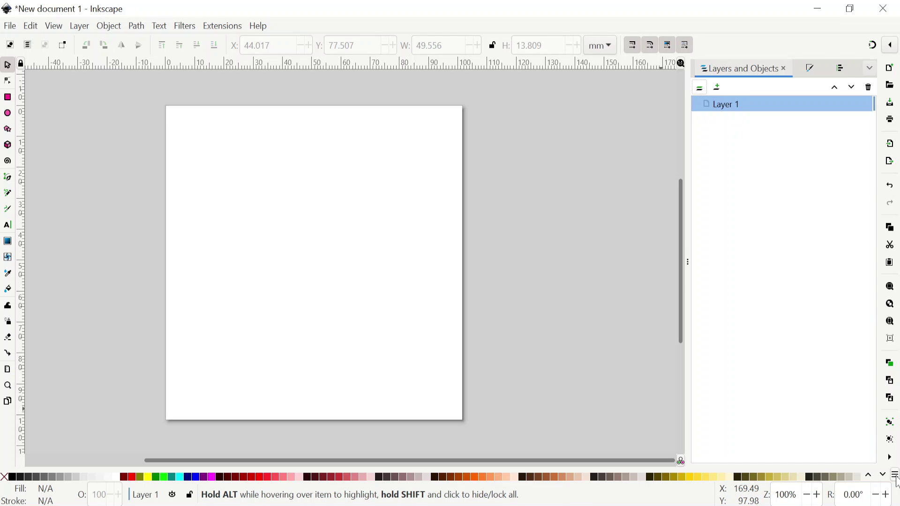
click(896, 476)
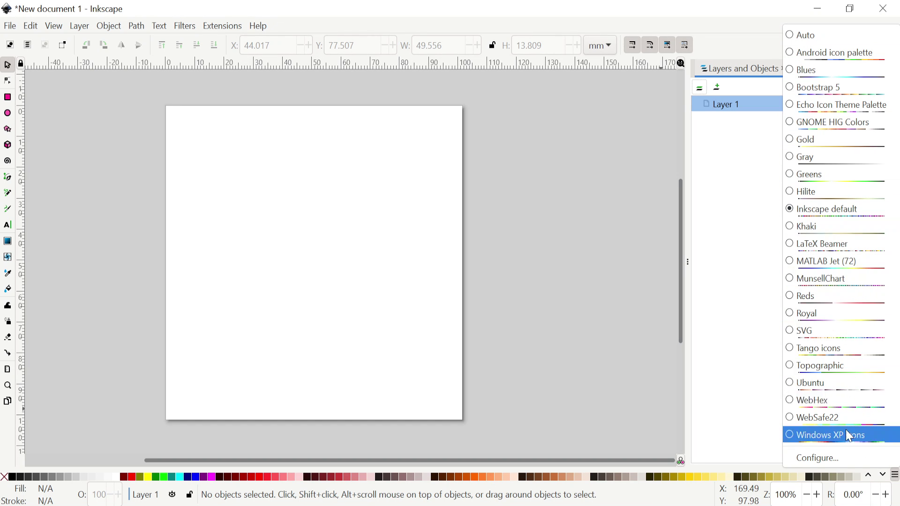
Run Extensions > Ink/Stitch > Thread Color Management > Install thread color palettes for Inkscape.
click(604, 333)
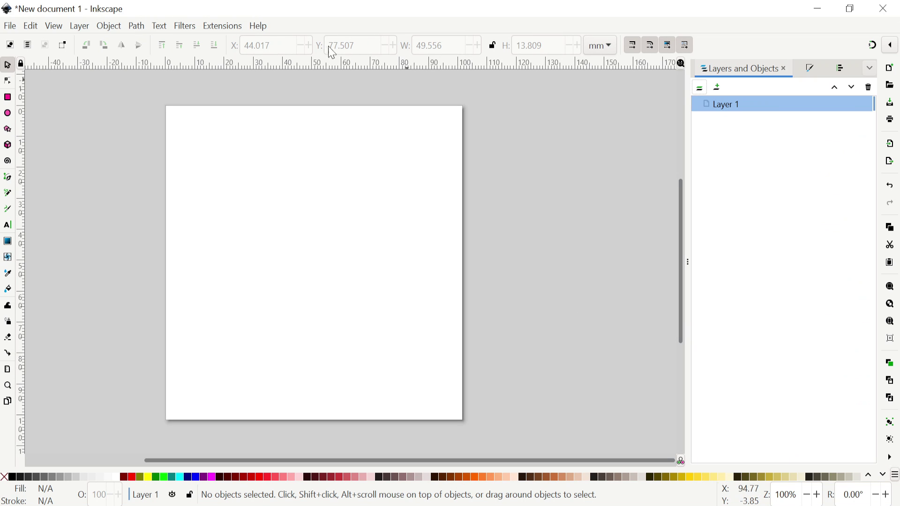
click(222, 26)
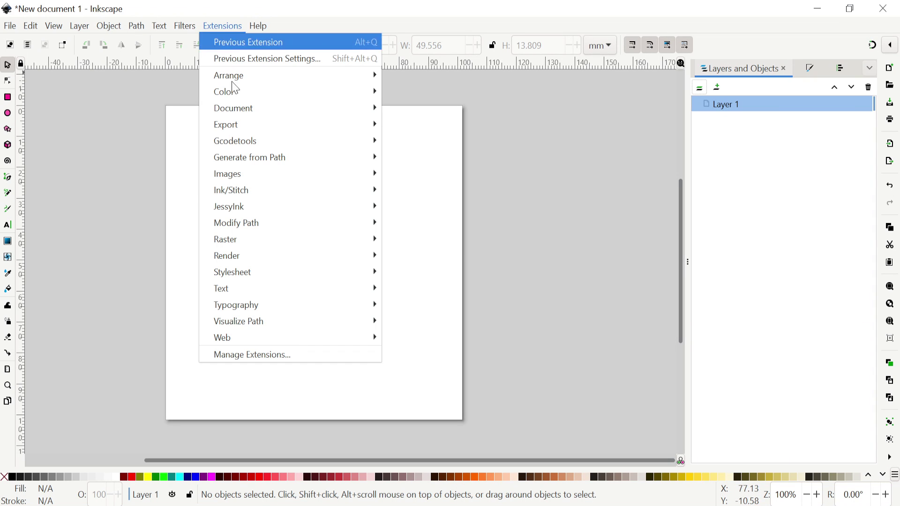
mouse_move(261, 188)
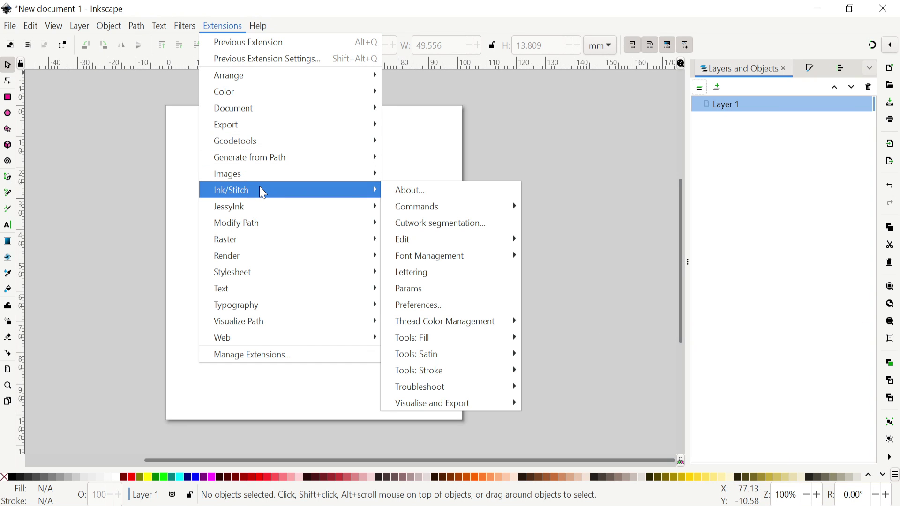
mouse_move(463, 327)
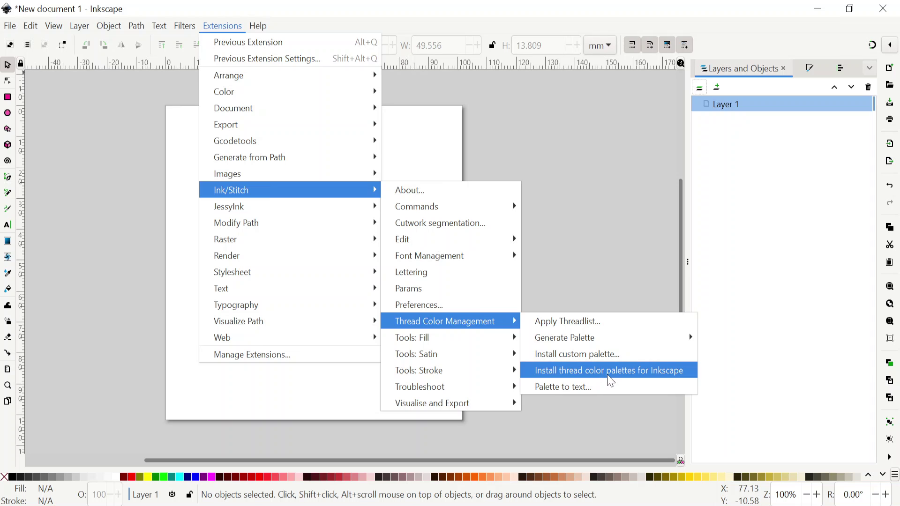
click(609, 379)
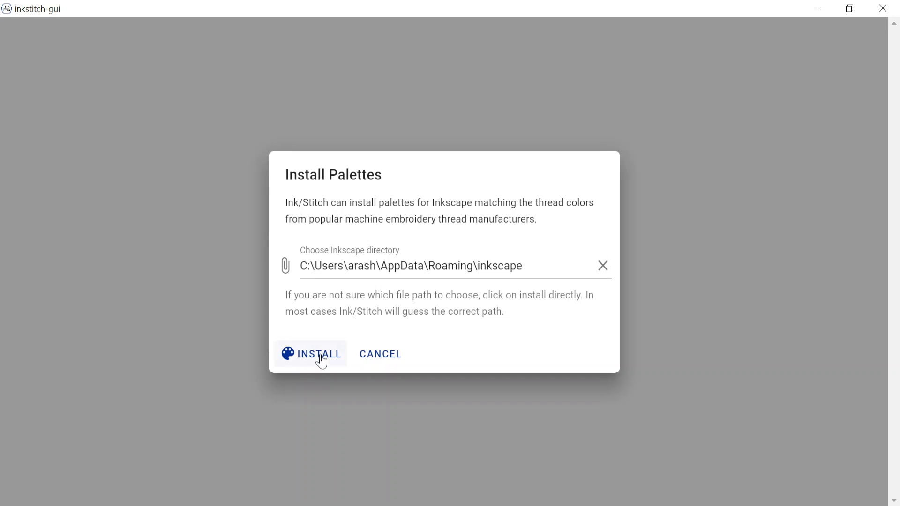
Install the palettes into the suggested Inkscape directory and close the finished installer.
click(321, 365)
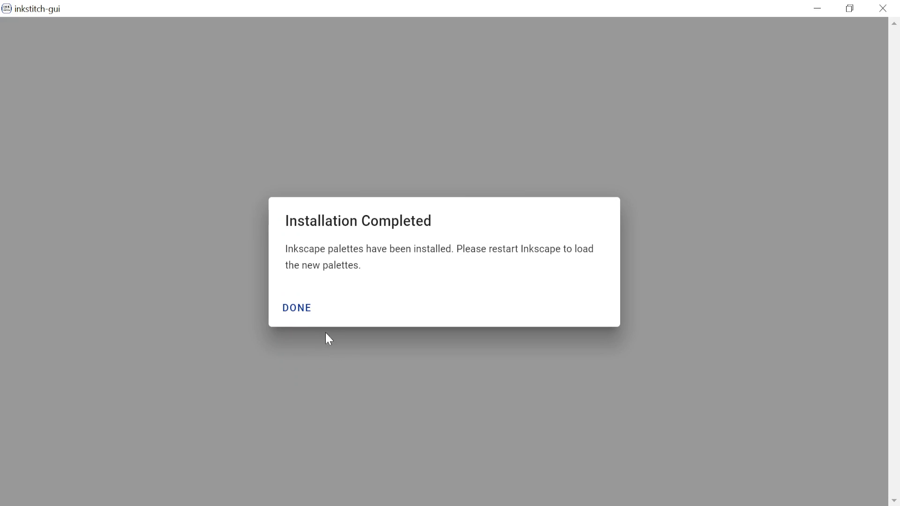
click(304, 316)
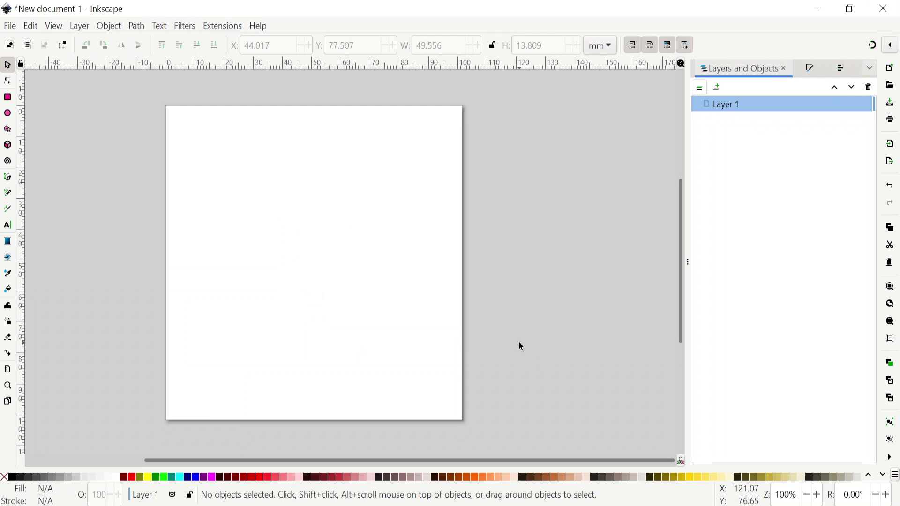
Check the palette list in the fresh blank New document 1 after restarting Inkscape.
click(895, 475)
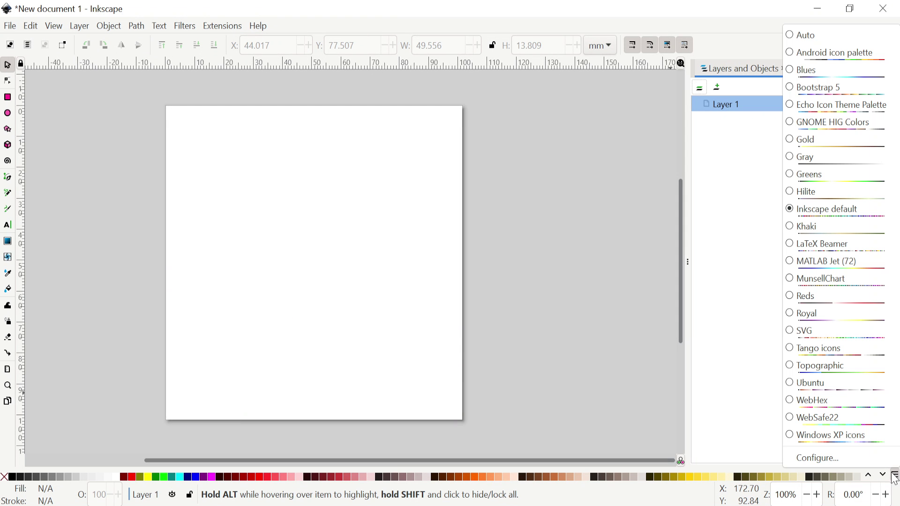
click(488, 305)
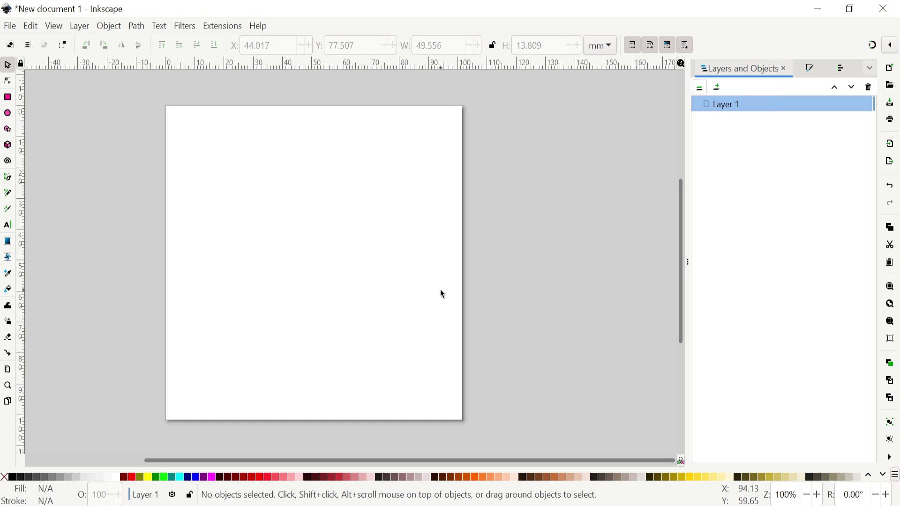
click(895, 476)
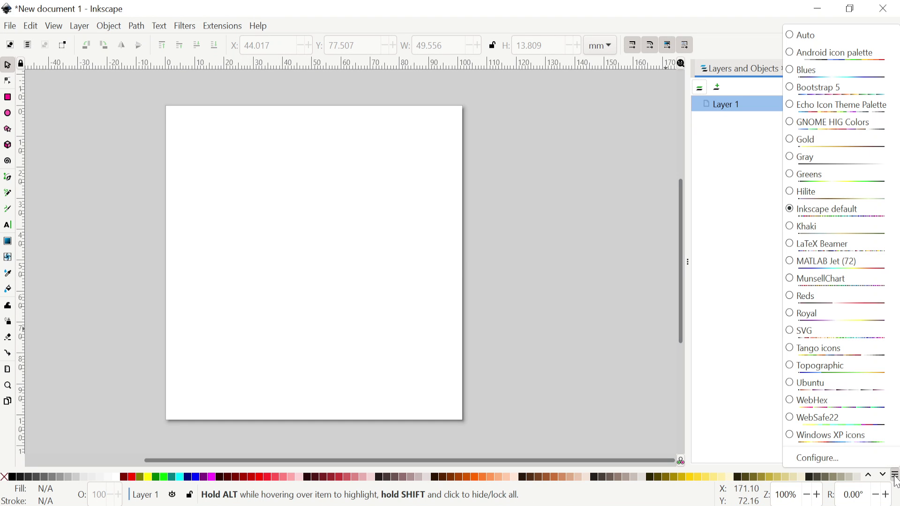
click(556, 213)
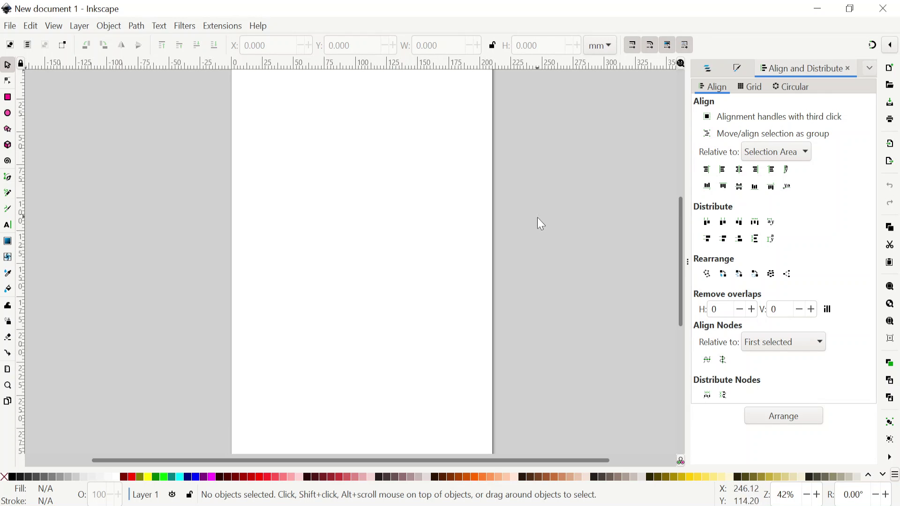
Choose the Ink/Stitch: Brother Embroidery palette from the palette list.
click(893, 475)
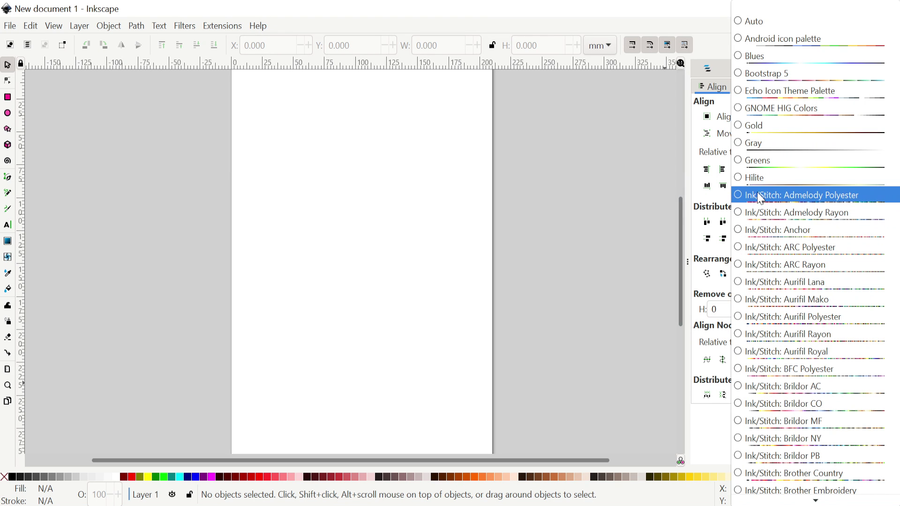
scroll(814, 255, down, 5)
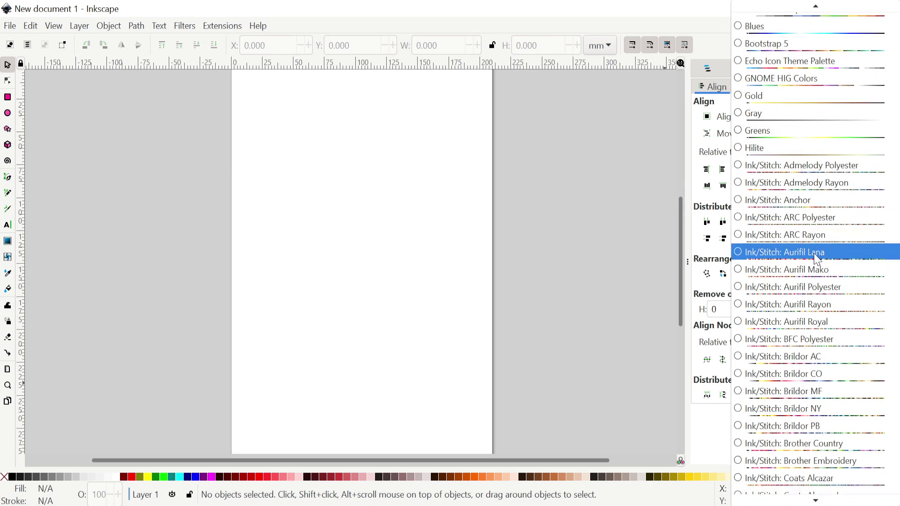
scroll(814, 253, down, 1)
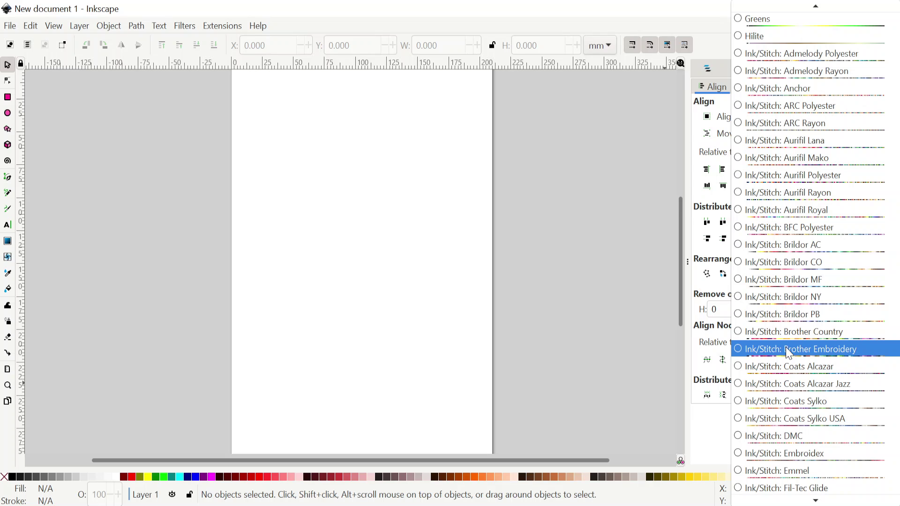
scroll(789, 353, down, 1)
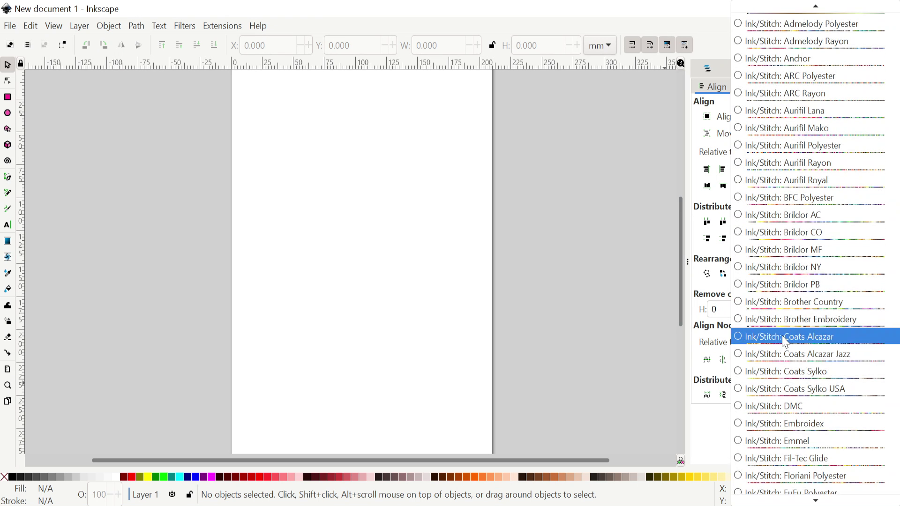
click(778, 322)
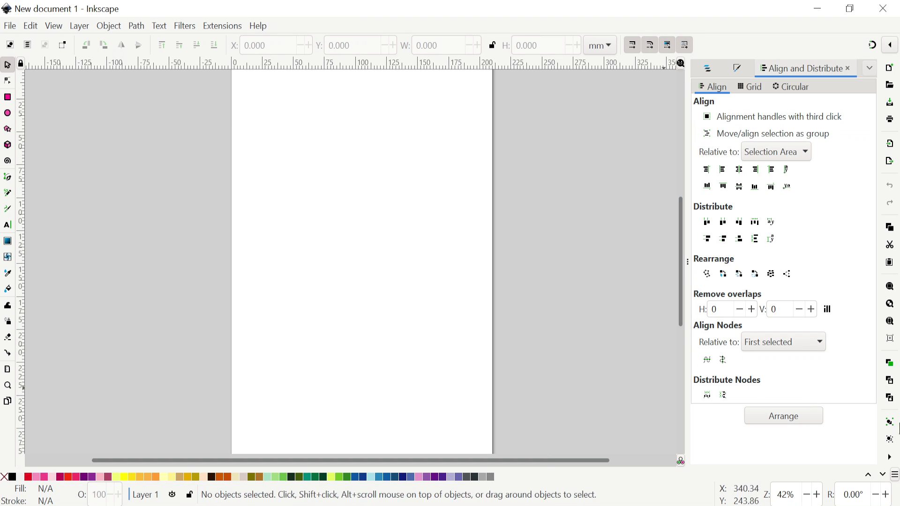
Scroll through the palette list to the last installed Ink/Stitch thread palette.
click(893, 476)
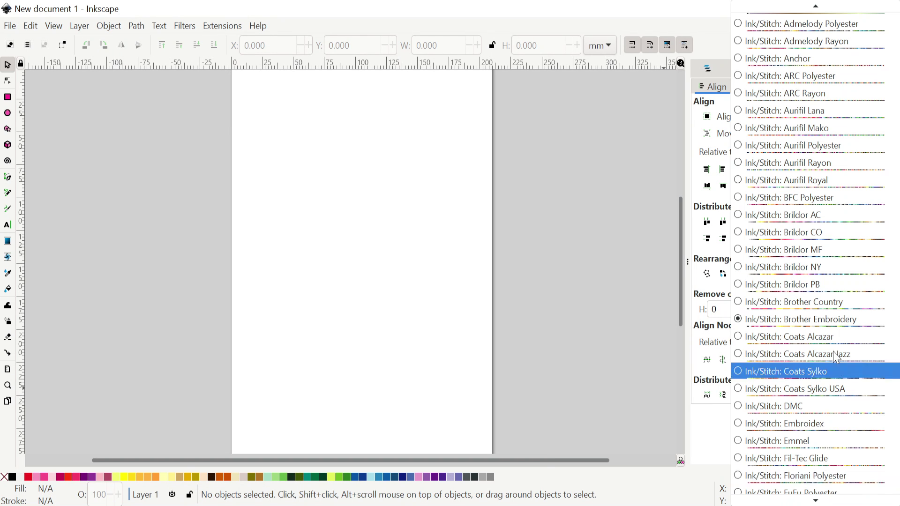
scroll(838, 352, down, 10)
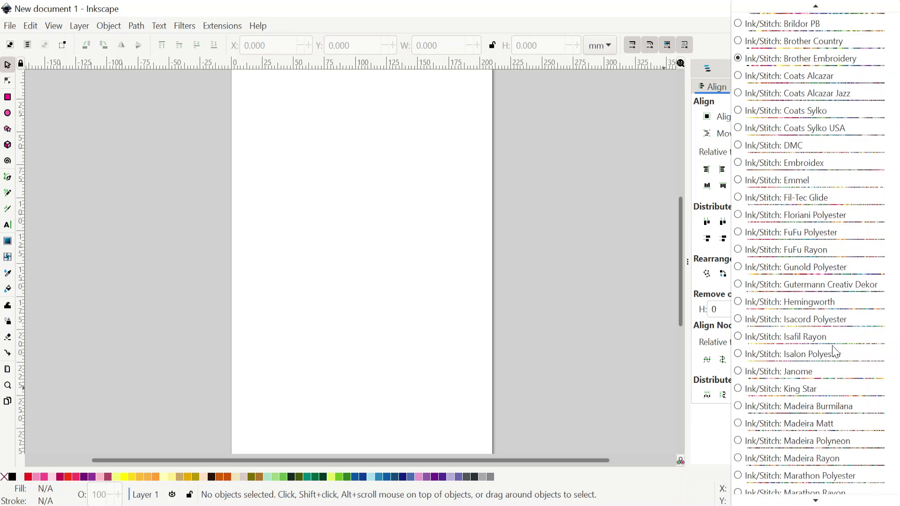
scroll(829, 347, down, 8)
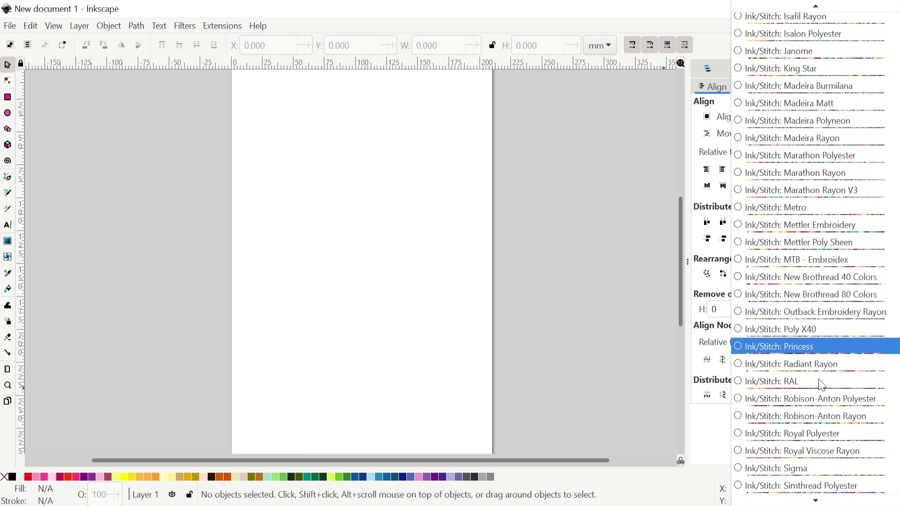
scroll(816, 388, down, 9)
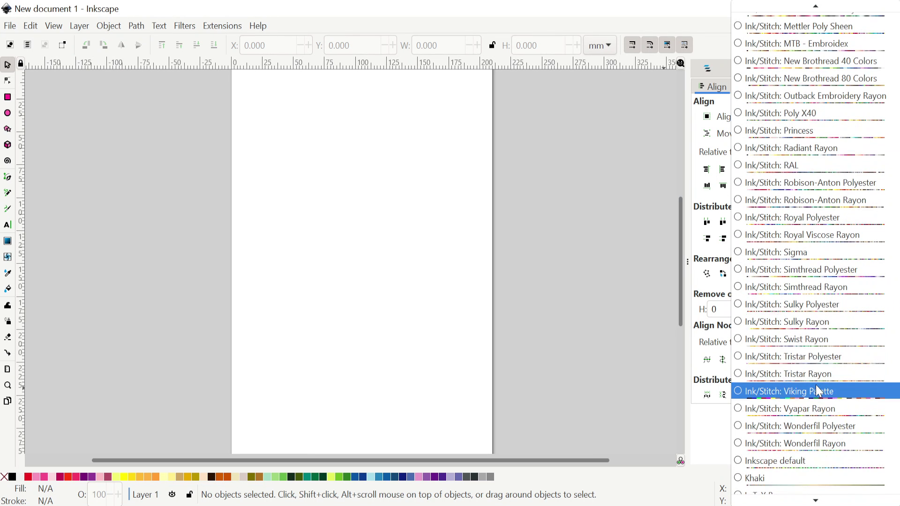
scroll(817, 391, down, 2)
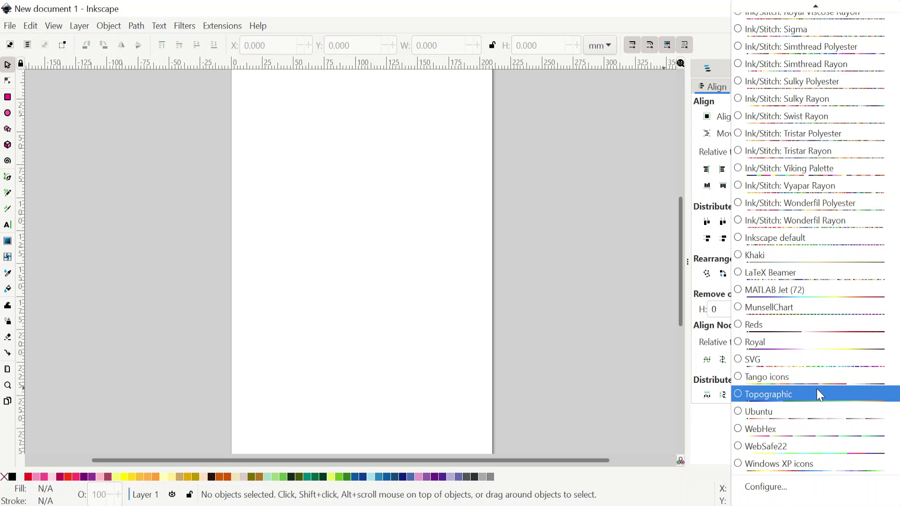
Configure the swatch palette with tile size 24, border 4 and 2 rows.
click(778, 489)
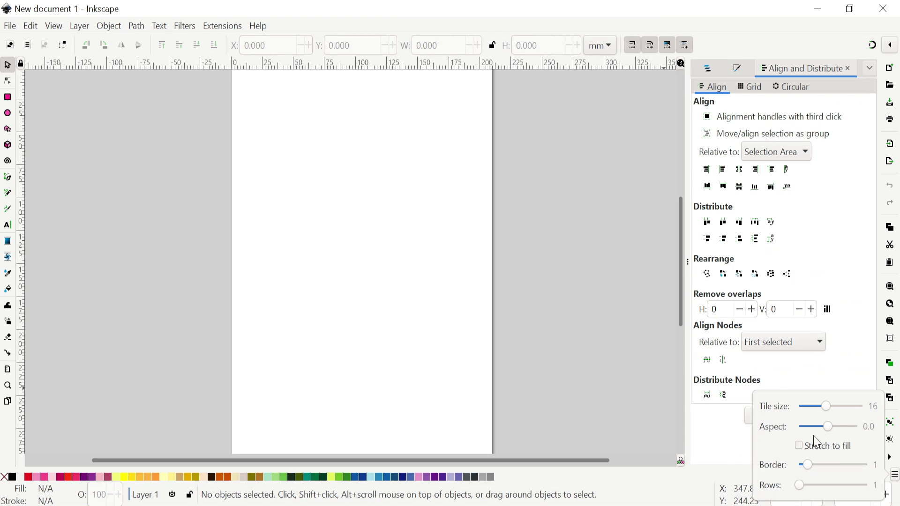
drag(827, 410, 848, 410)
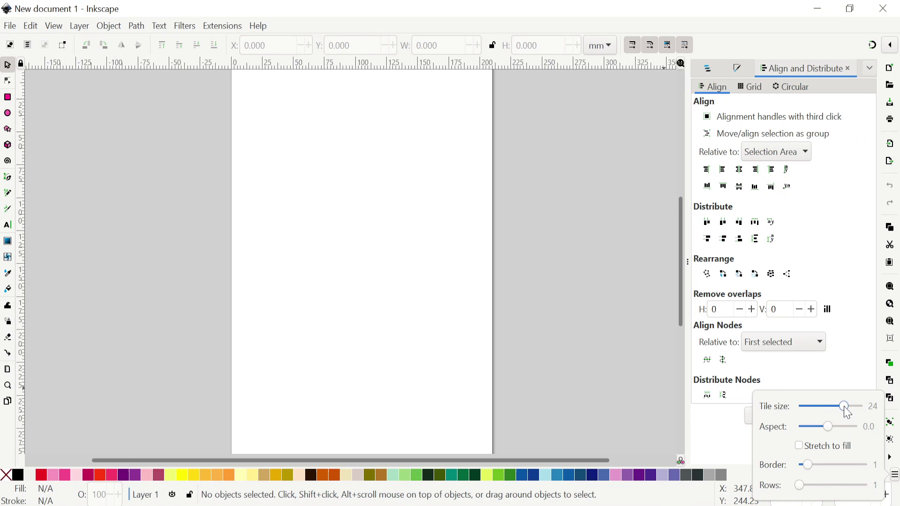
drag(808, 467, 841, 470)
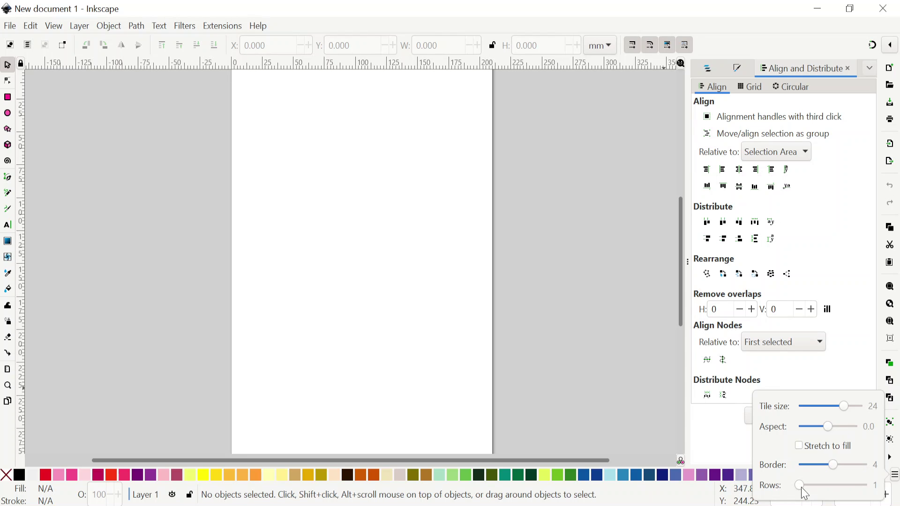
drag(804, 491, 817, 487)
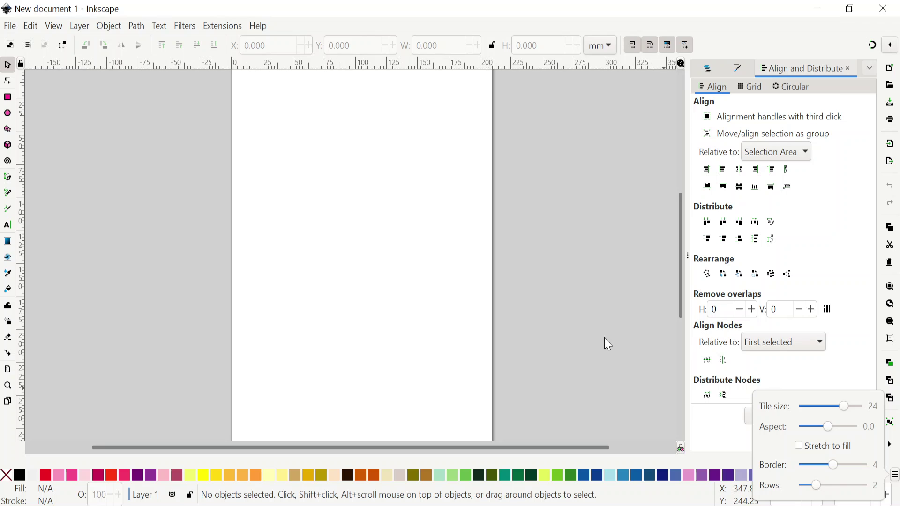
click(894, 475)
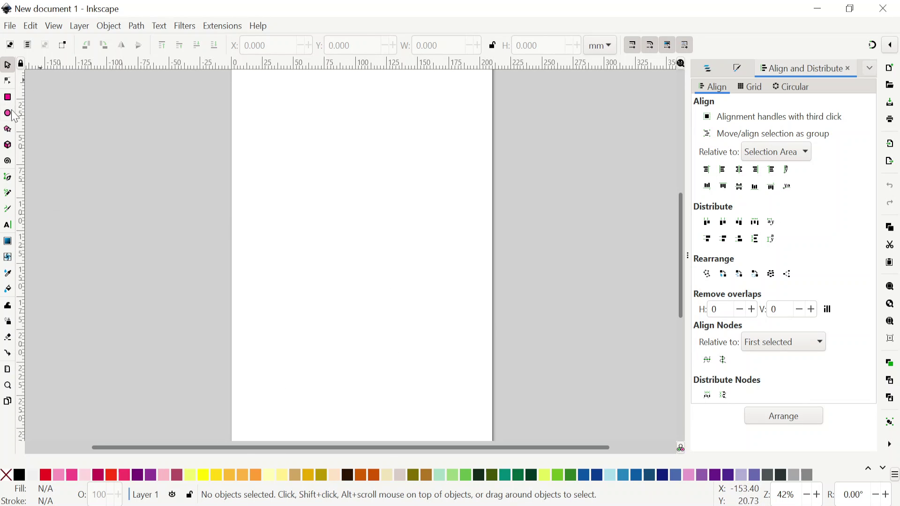
Draw a closed four-corner diamond with the Pen tool and fill it with Red 800.
click(8, 81)
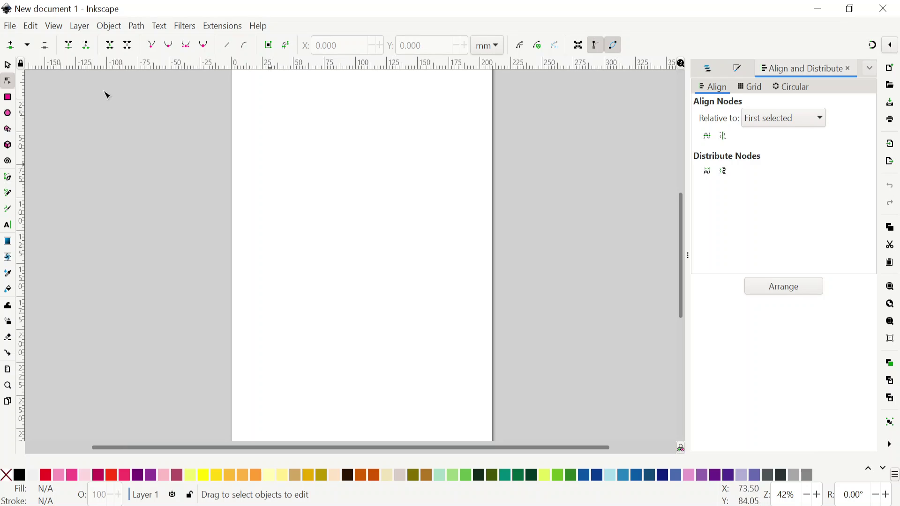
click(7, 65)
click(8, 177)
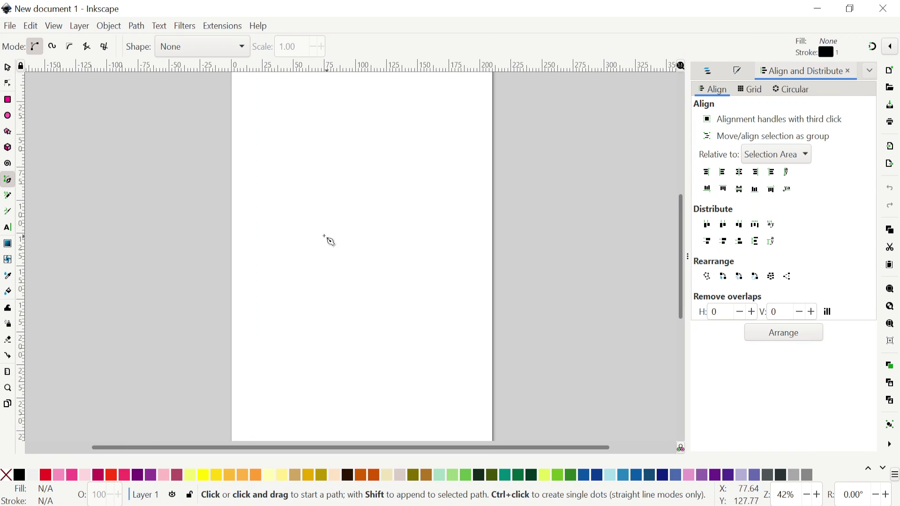
click(320, 235)
click(352, 186)
click(399, 241)
click(350, 267)
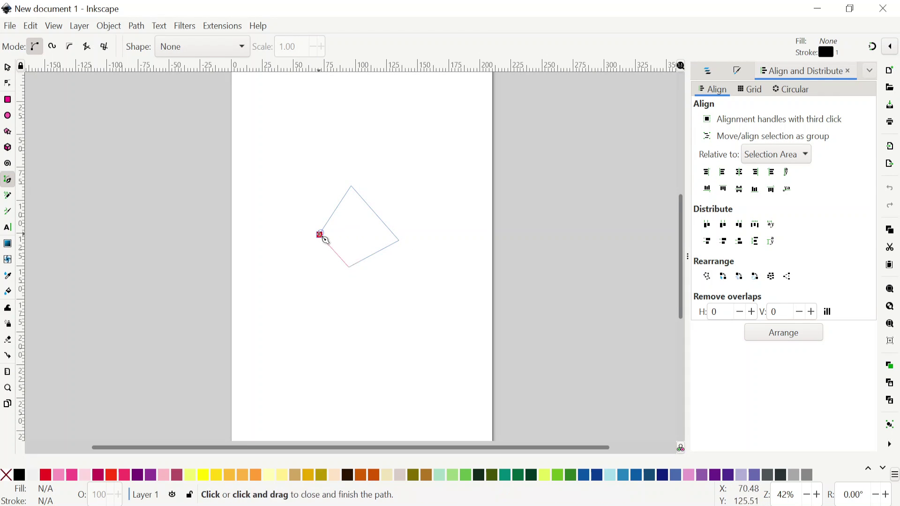
click(322, 235)
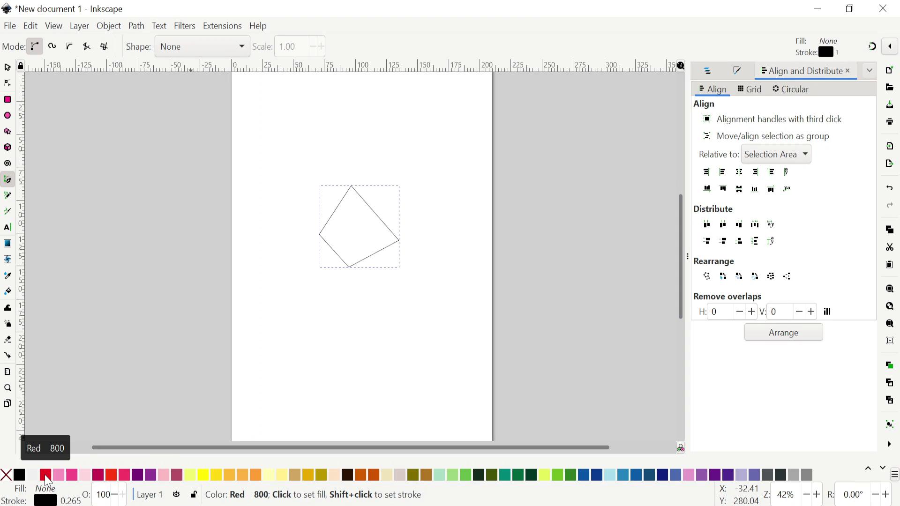
click(46, 477)
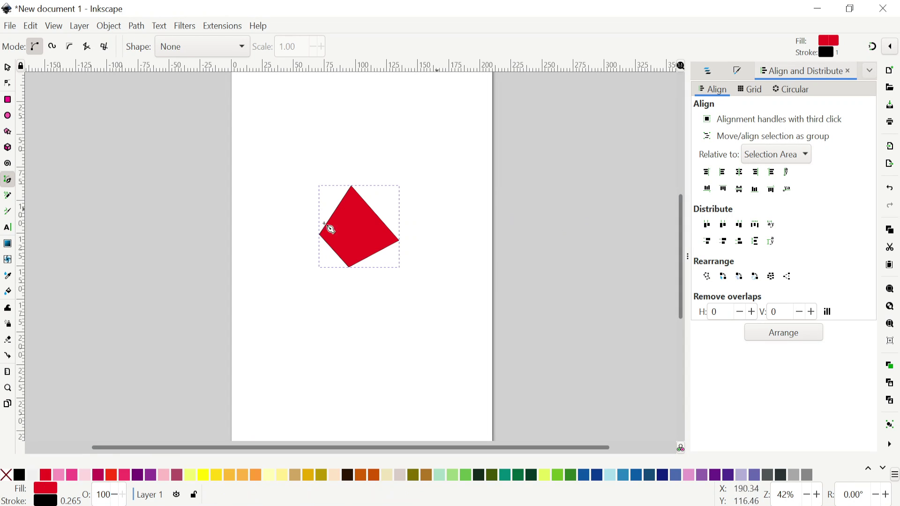